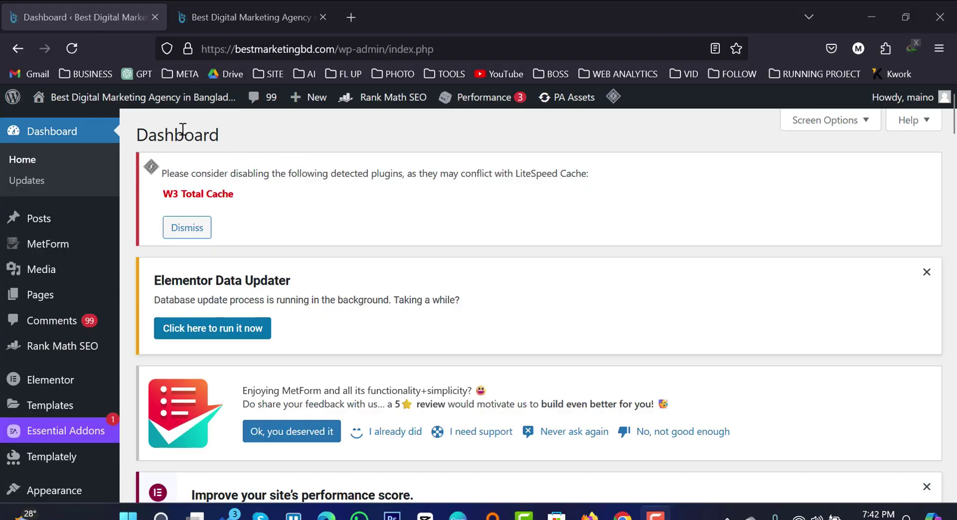
Open the website's front end in a new browser tab and switch to it.
mouse_move(87, 99)
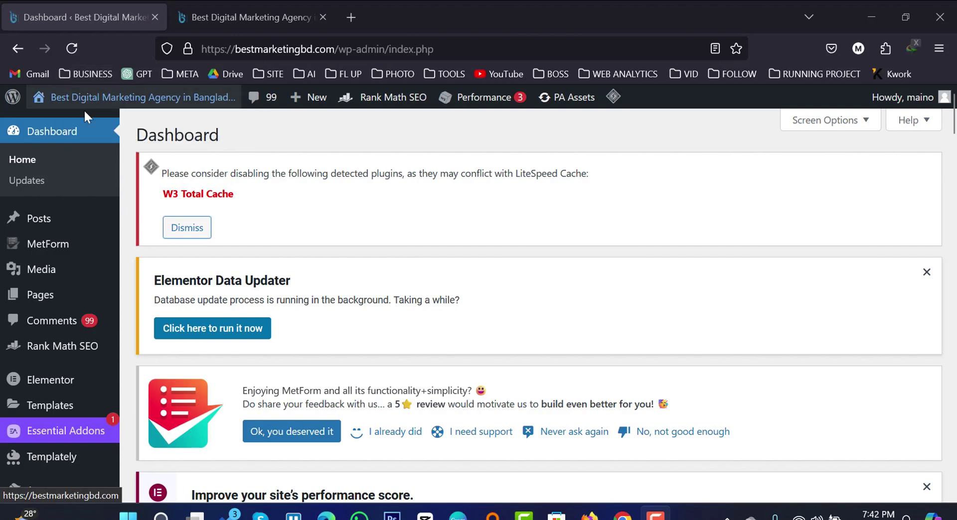
right_click(66, 124)
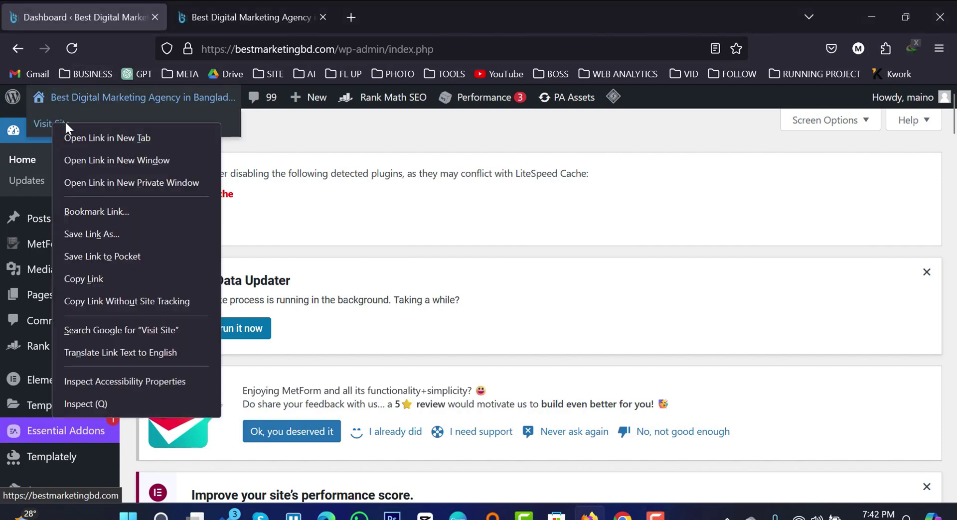
click(110, 135)
click(490, 17)
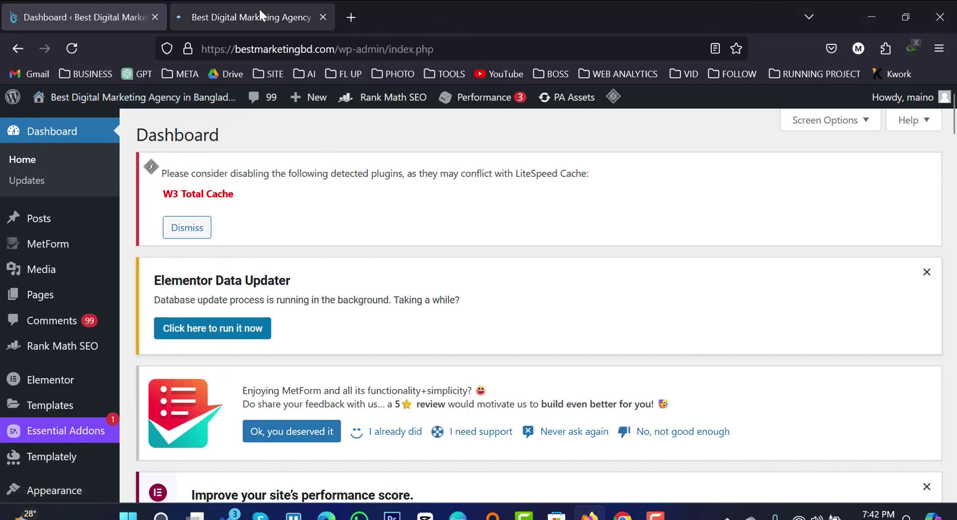
click(252, 13)
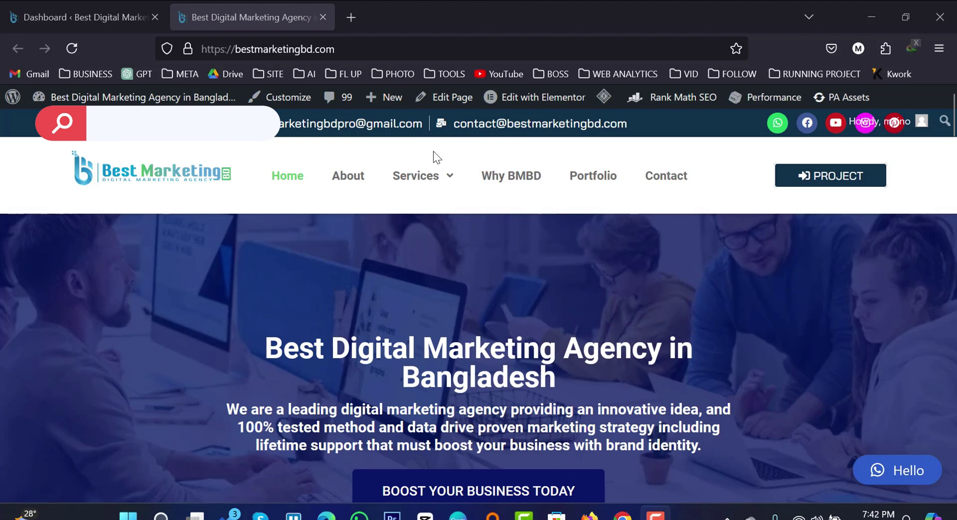
Try to load the Header top template in the Elementor editor in a new tab, and close that tab.
mouse_move(521, 99)
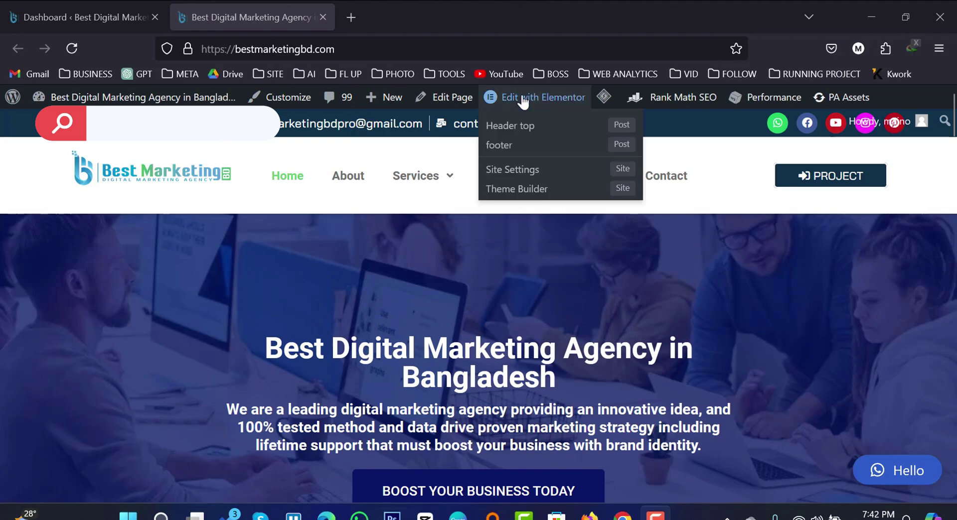
right_click(509, 128)
click(542, 138)
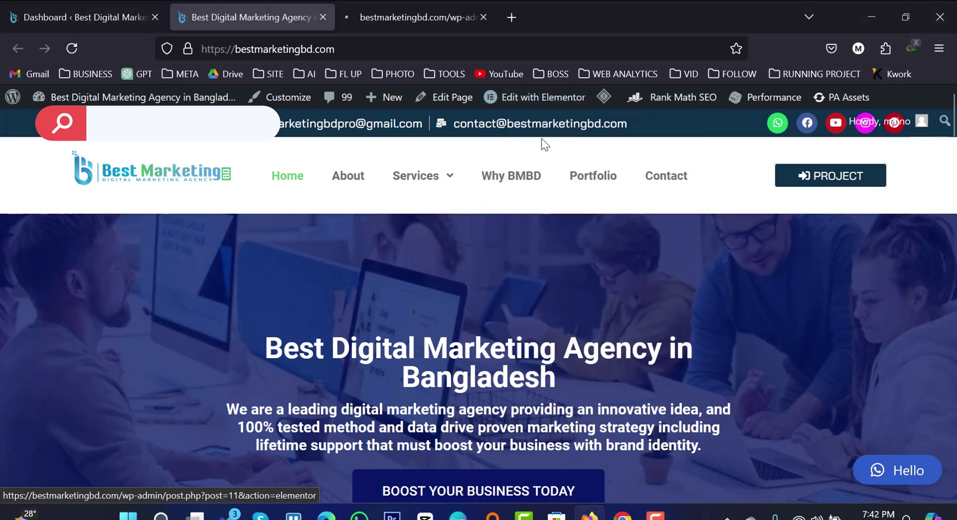
click(426, 17)
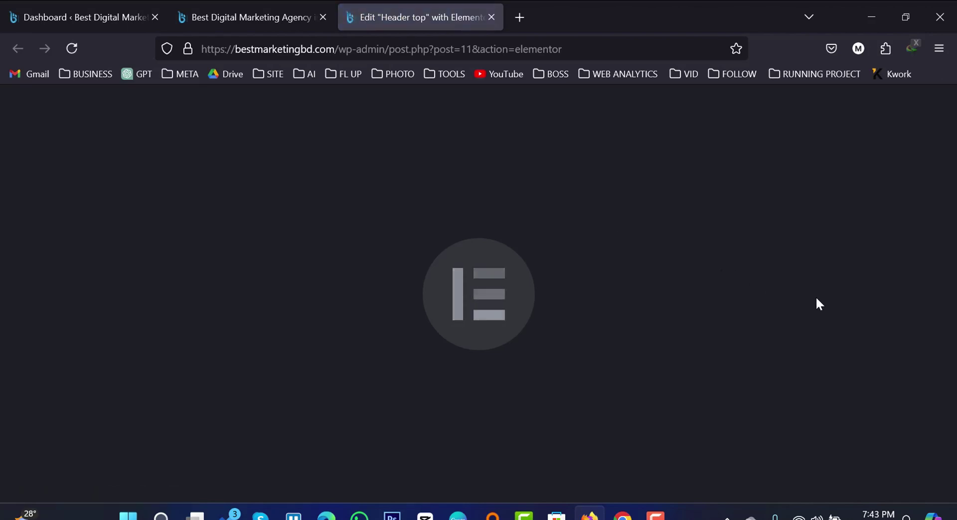
key(ctrl+w)
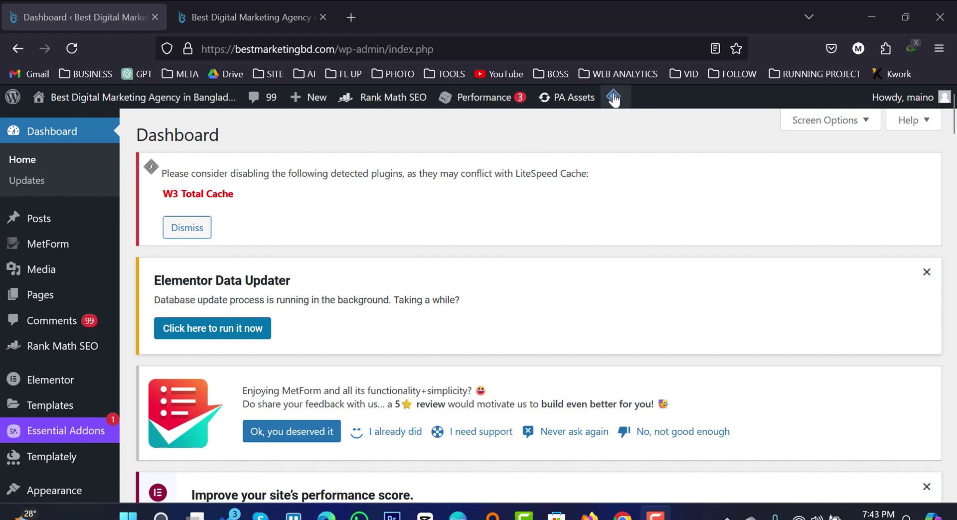
Purge all LiteSpeed caches from the dashboard and dismiss the purge message and the W3 Total Cache conflict notice.
mouse_move(614, 99)
click(623, 183)
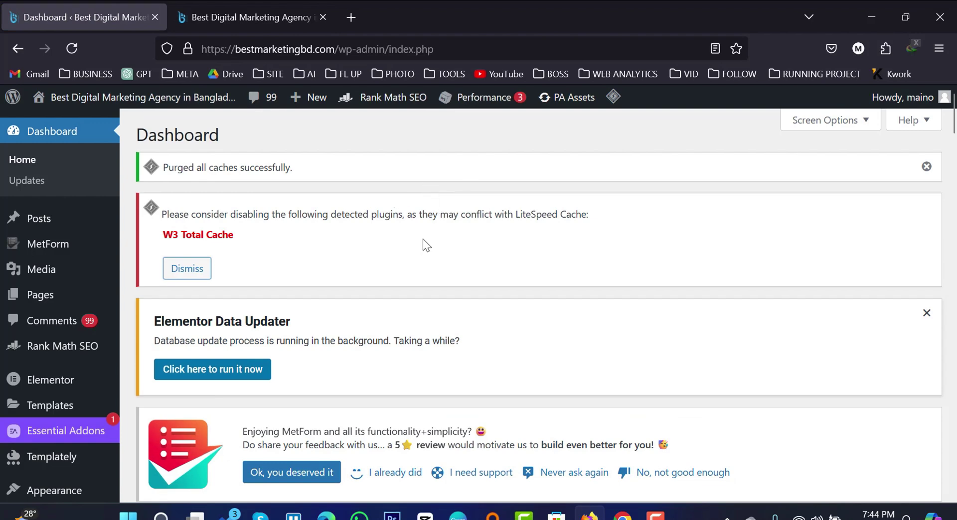
click(927, 166)
click(198, 233)
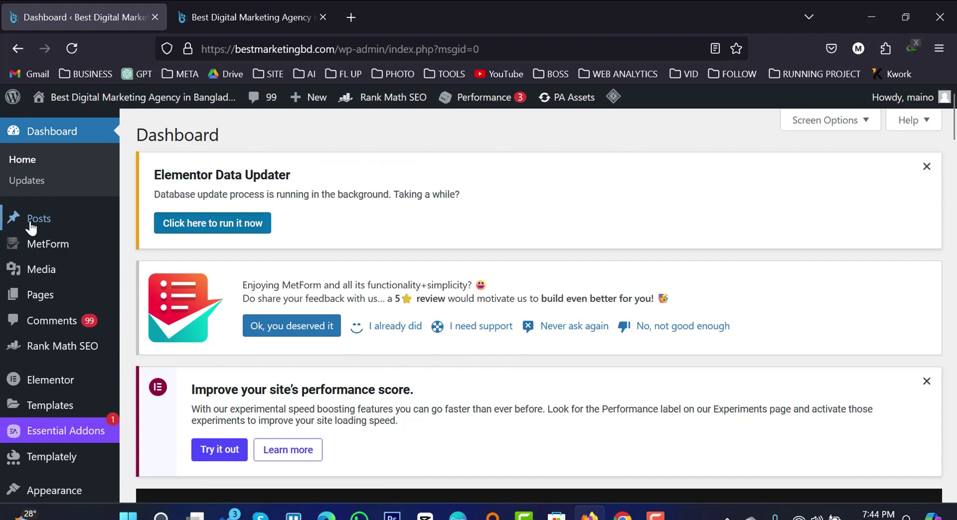
Open Elementor's Tools page and view the Safe Mode options without changing the setting.
mouse_move(58, 225)
scroll(52, 324, down, 2)
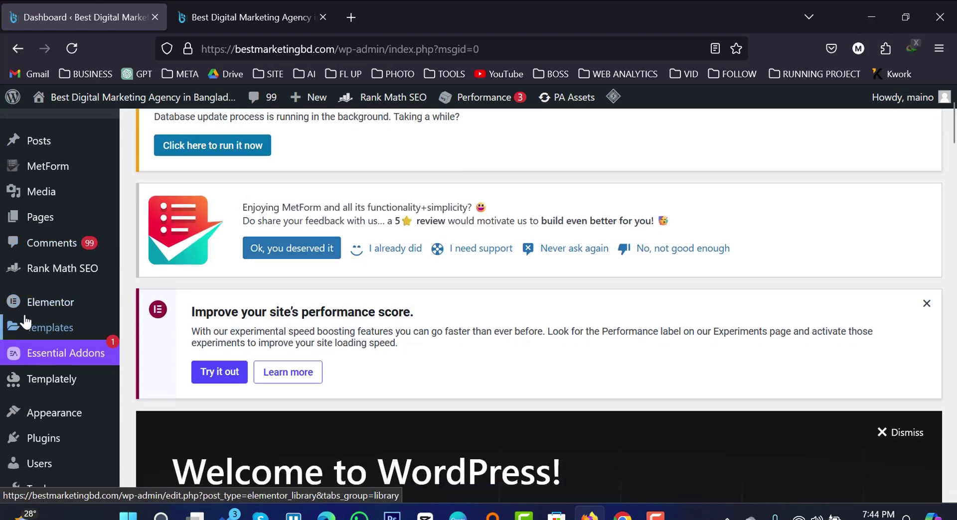
mouse_move(65, 310)
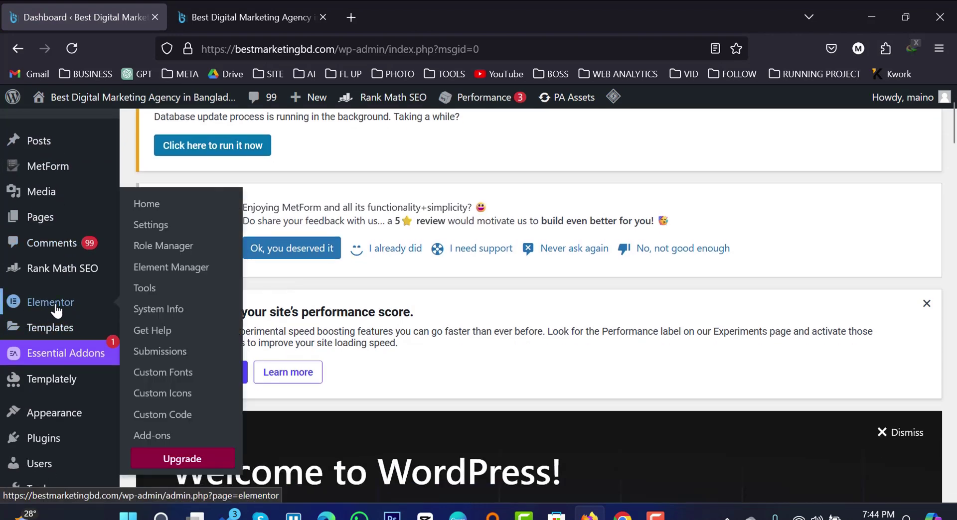
click(153, 296)
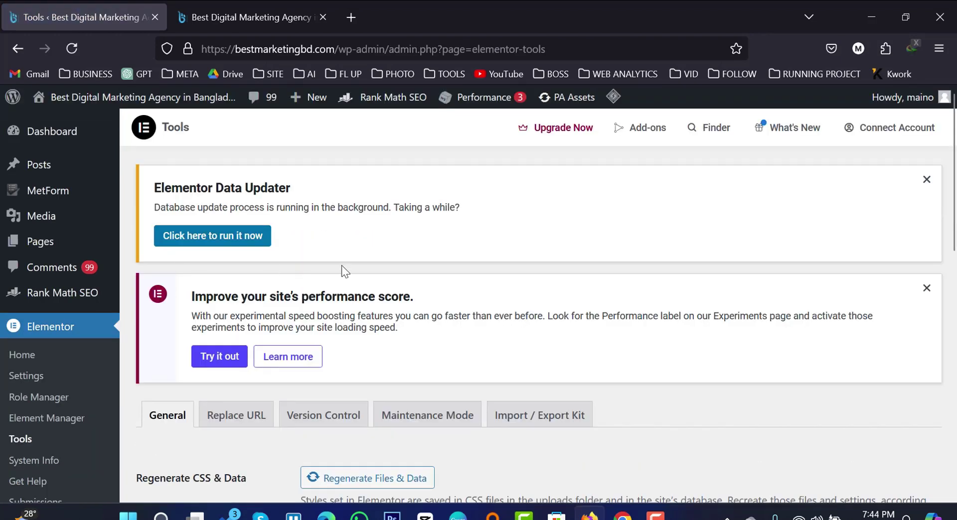
scroll(342, 266, down, 5)
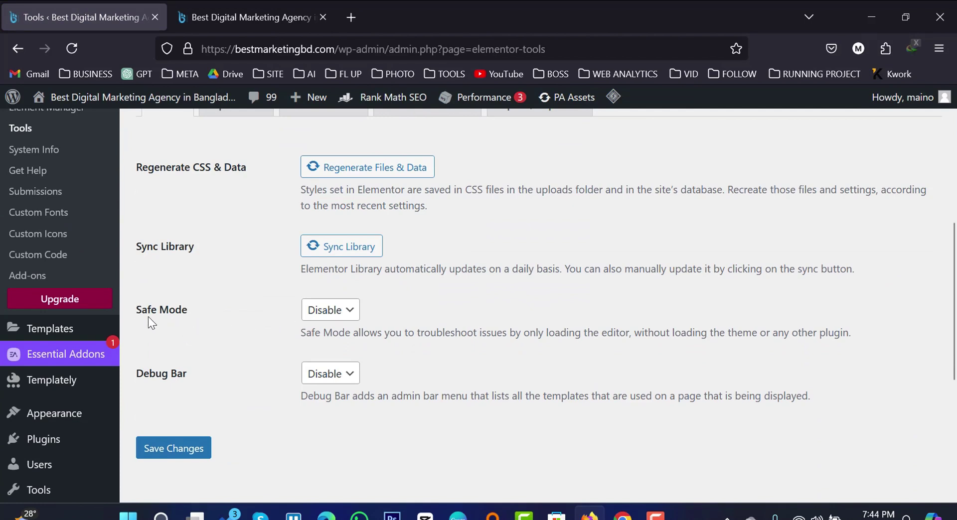
click(351, 314)
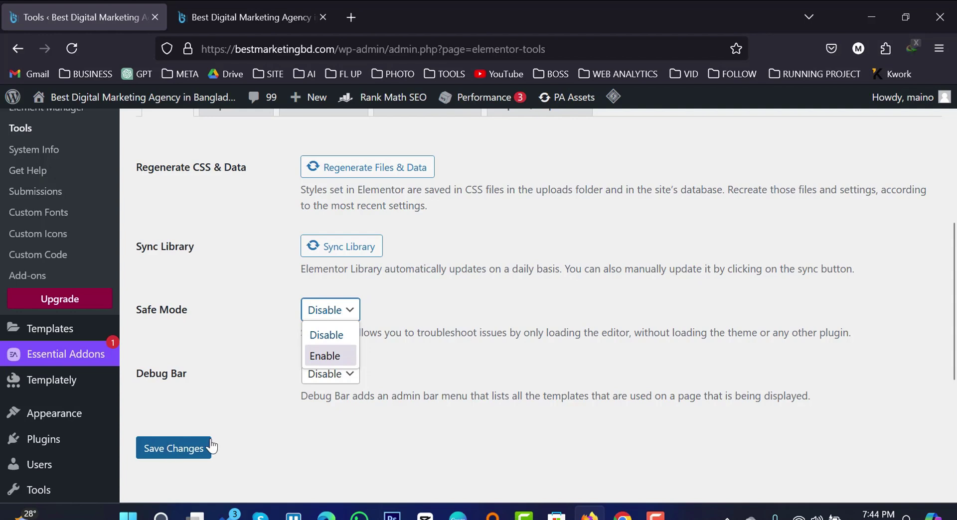
click(494, 159)
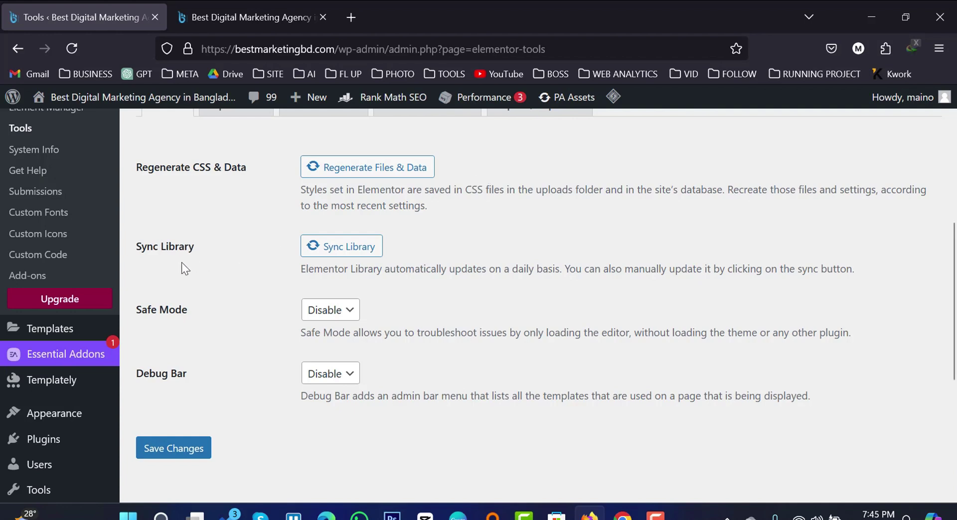
Open the installed plugins list, select all plugins and deactivate them in bulk.
scroll(182, 262, down, 3)
mouse_move(32, 286)
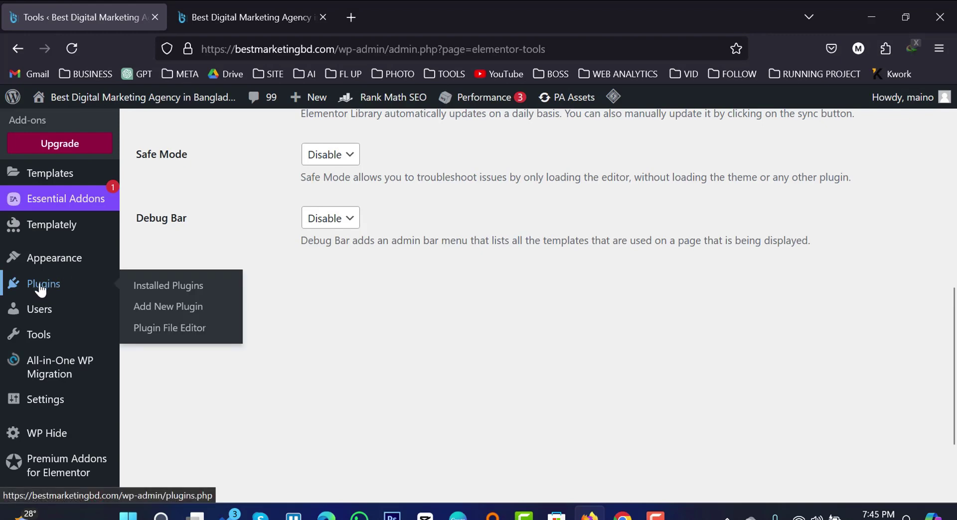
click(168, 290)
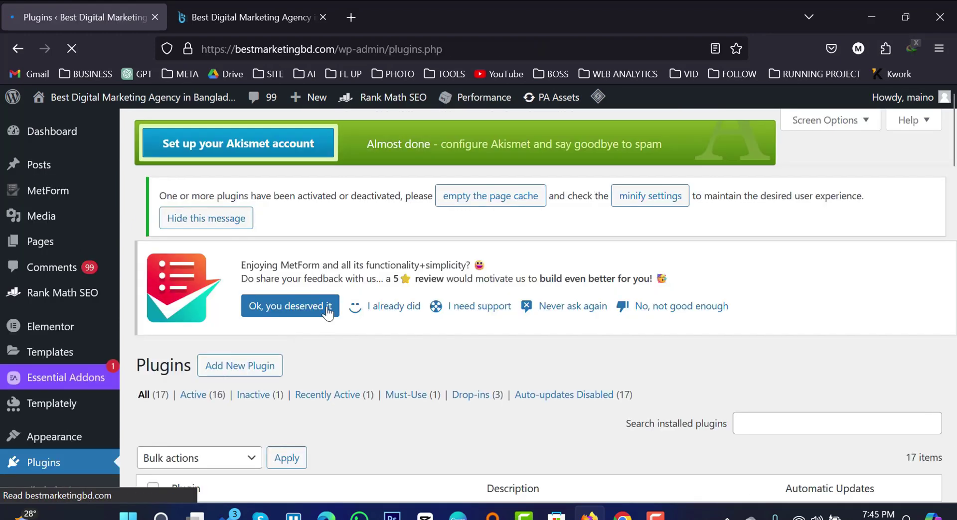
scroll(327, 309, down, 5)
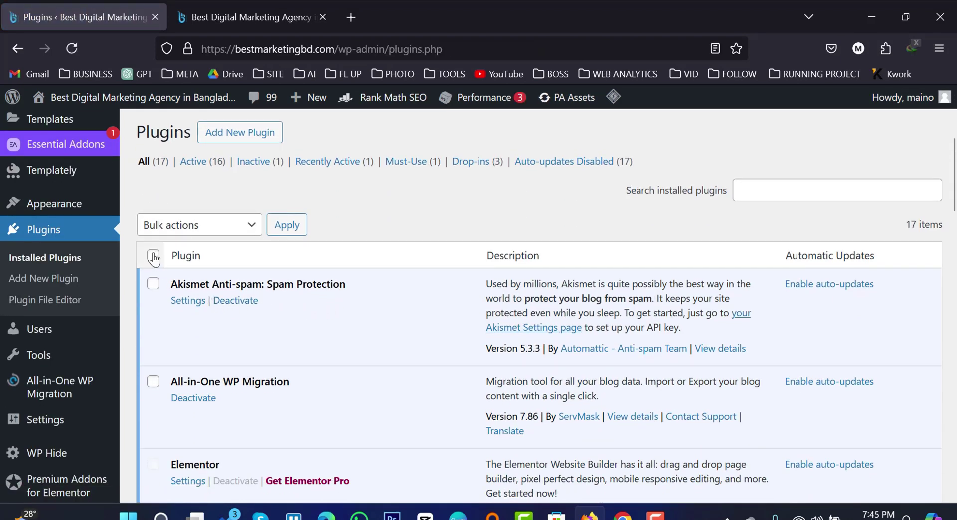
click(154, 257)
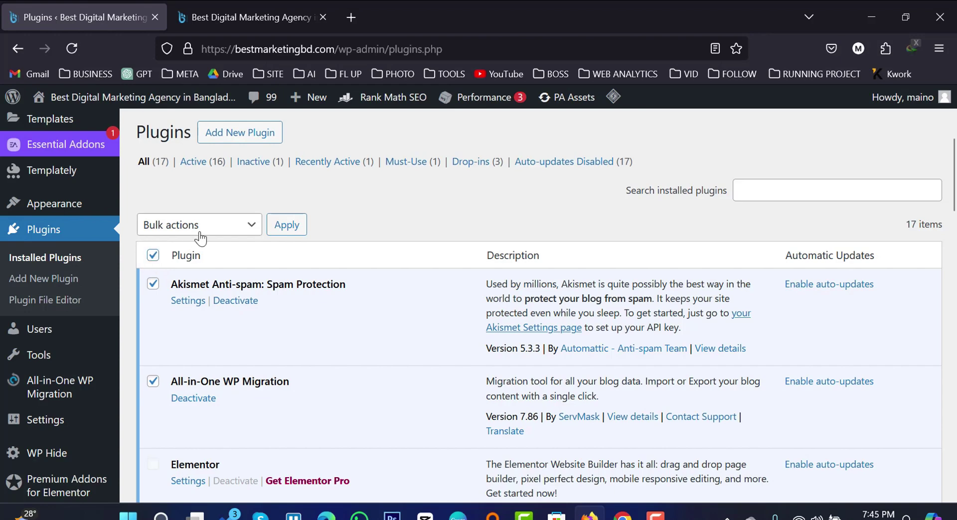
click(215, 228)
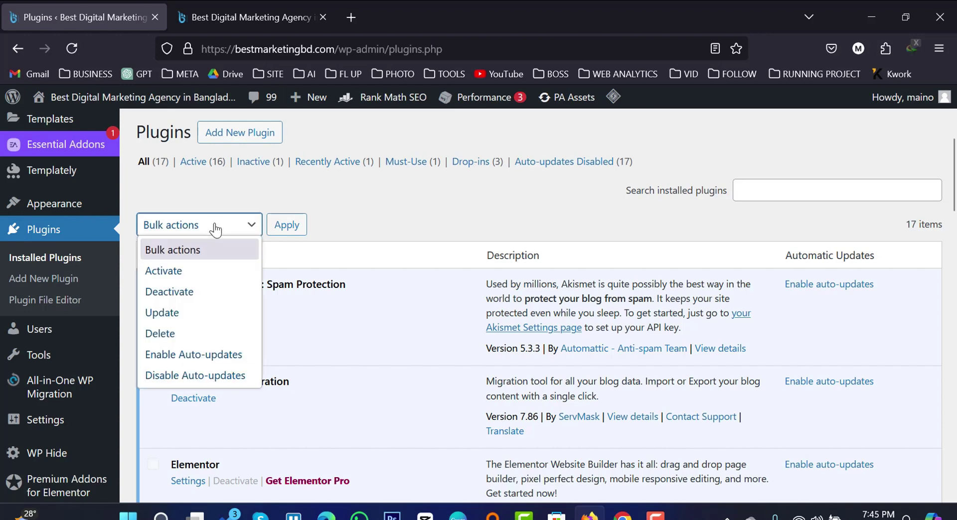
click(175, 294)
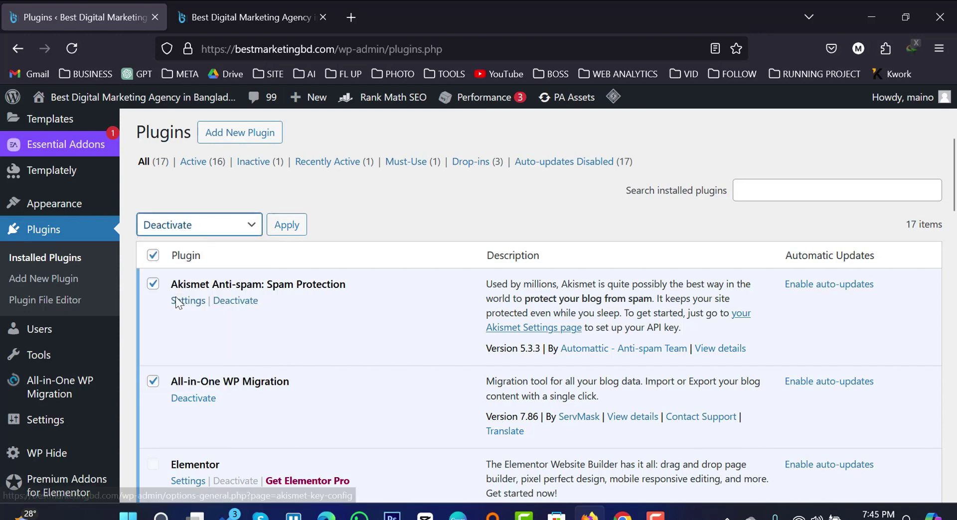
click(280, 229)
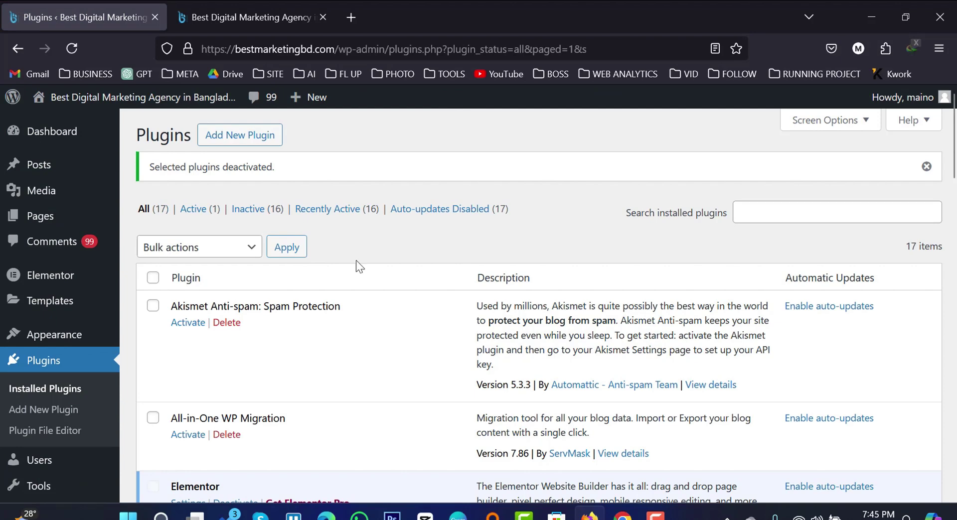
Activate the Elementor Header & Footer Builder plugin.
scroll(356, 260, down, 3)
scroll(354, 267, down, 3)
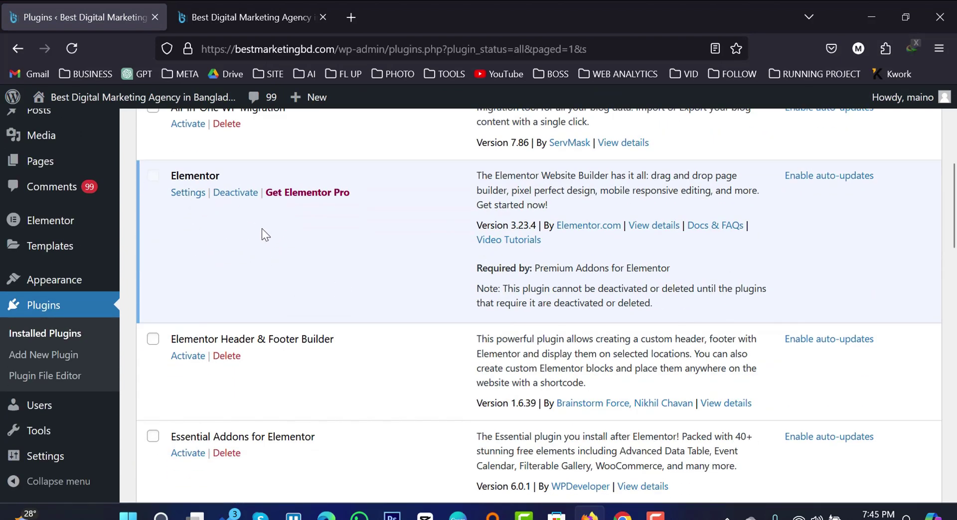
click(153, 340)
click(187, 356)
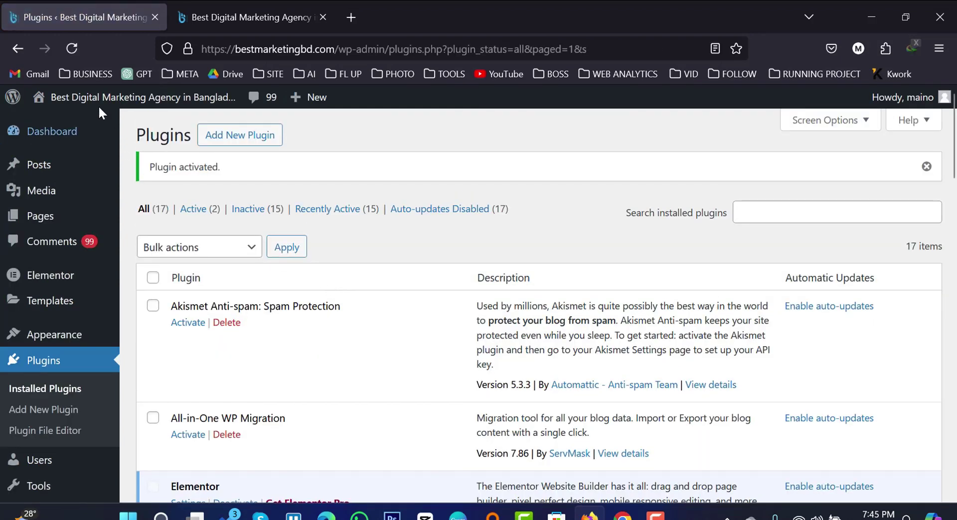
Open the live site in another new tab and reload the homepage in the already open site tab.
mouse_move(95, 100)
right_click(52, 129)
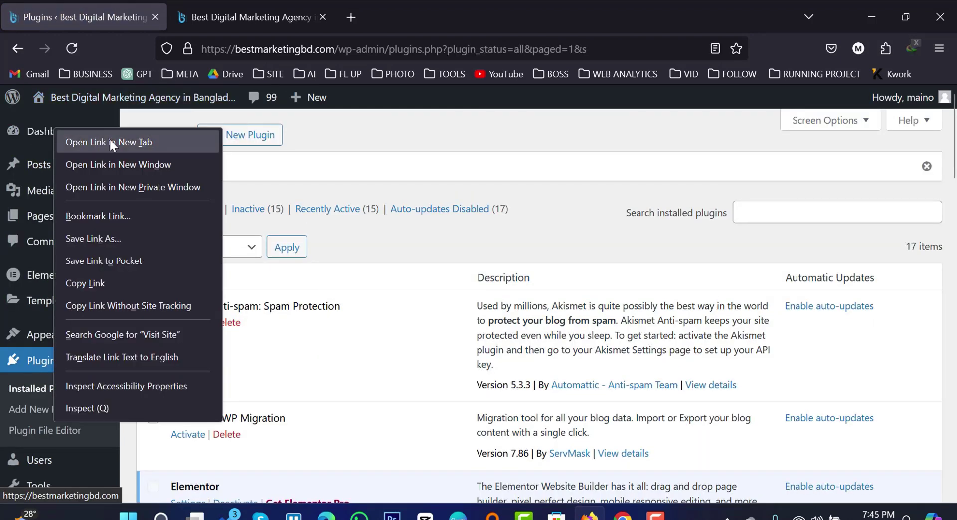
click(109, 140)
click(246, 16)
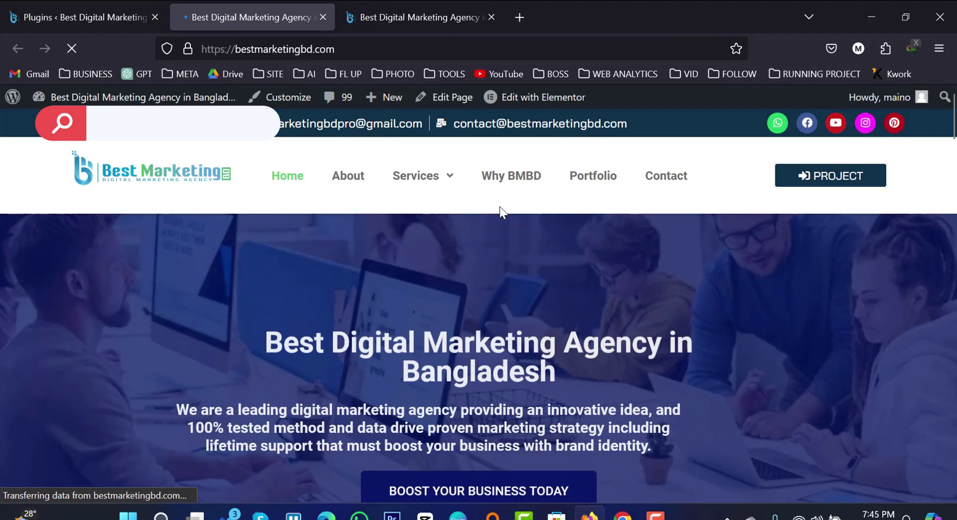
Open the Header top template in the Elementor editor in a new tab and view the loaded editor.
mouse_move(512, 106)
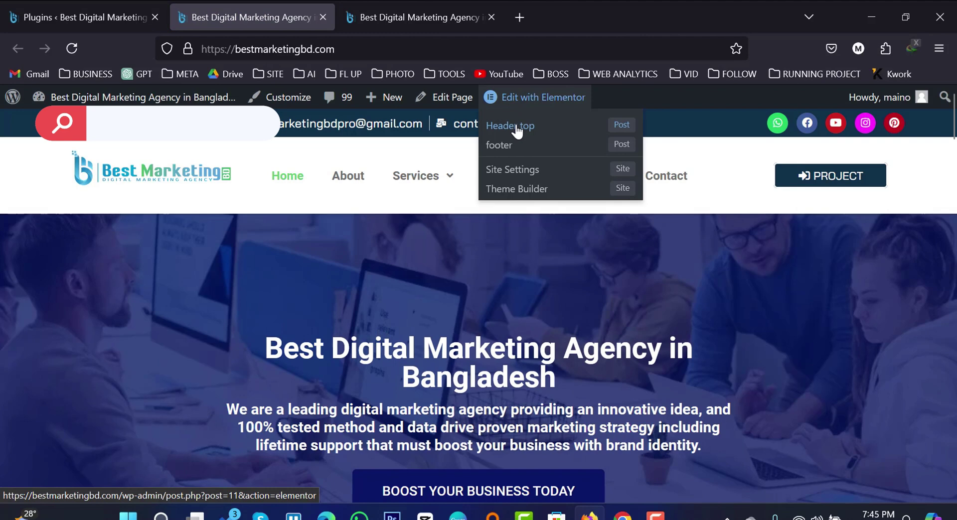
right_click(540, 133)
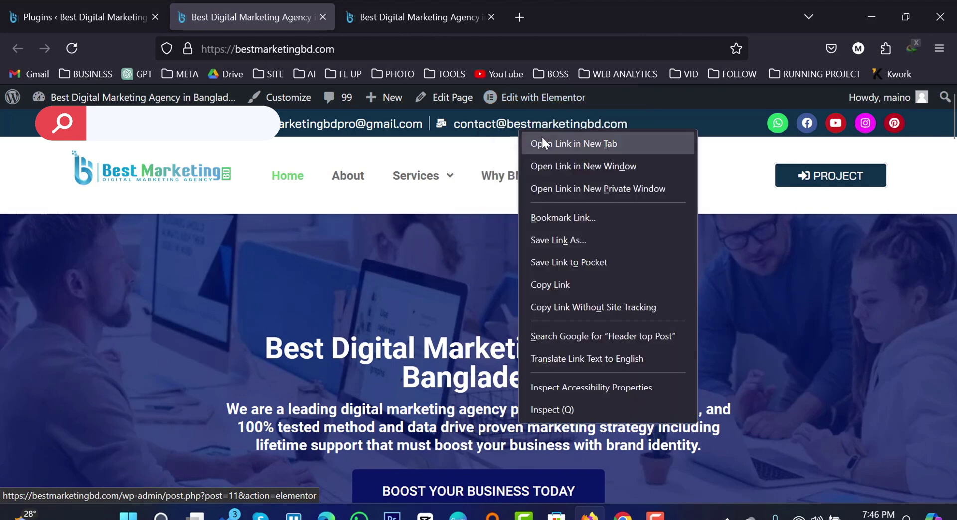
click(544, 138)
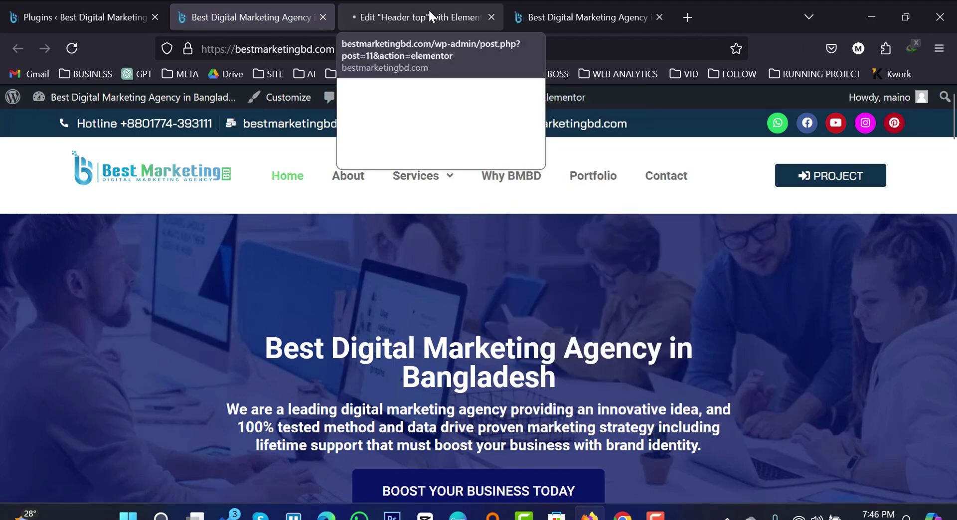
click(428, 8)
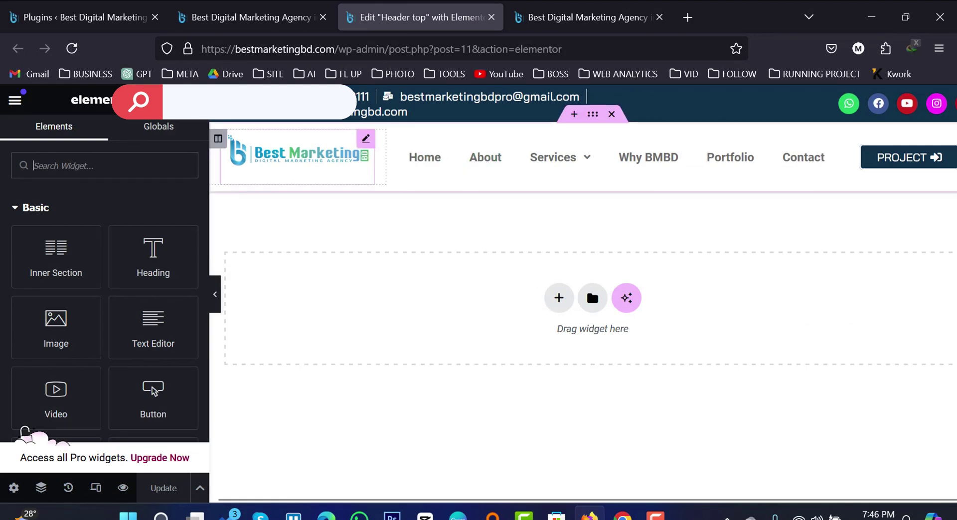
Return to the installed plugins list in the WordPress admin tab.
click(94, 14)
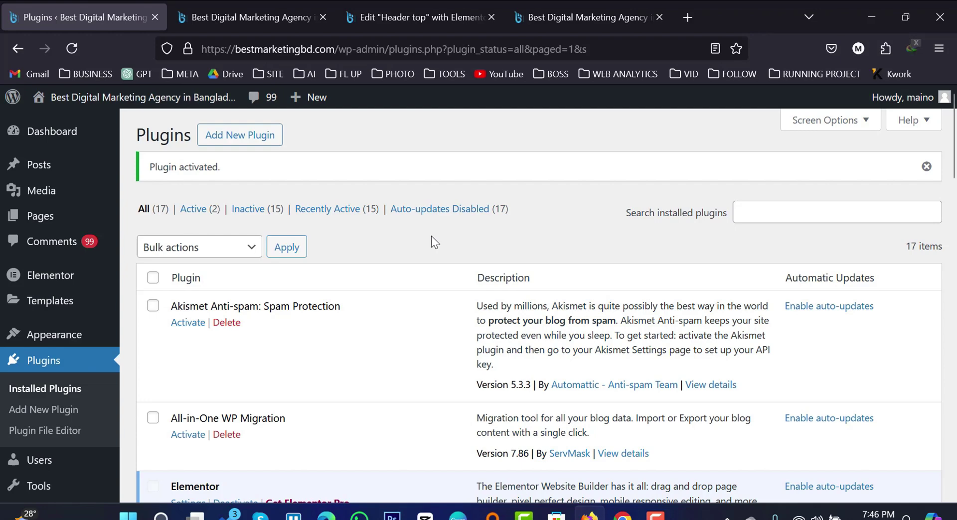
scroll(431, 237, down, 2)
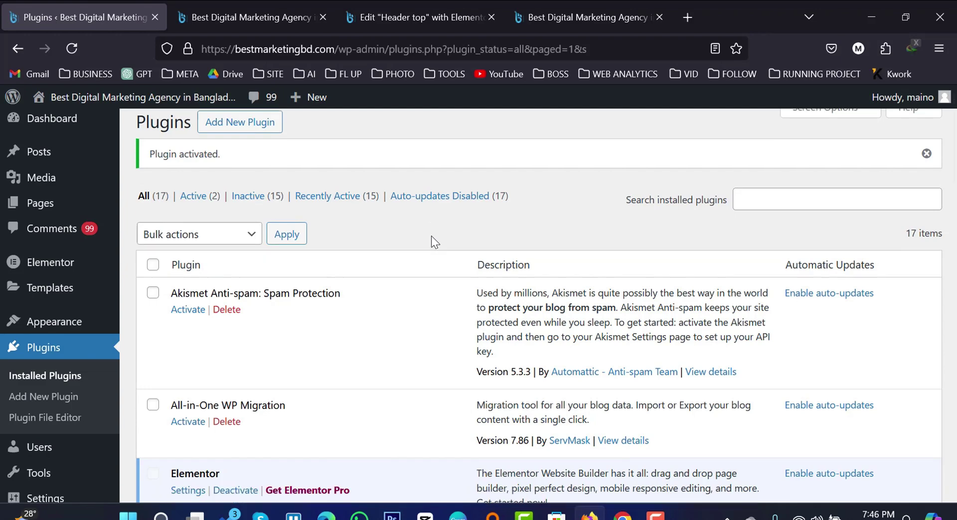